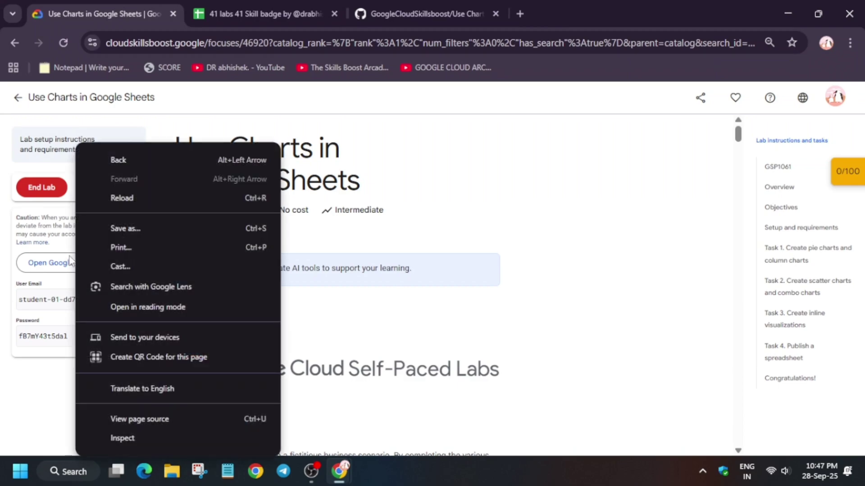
Open the lab's Google Drive link in an incognito window, signed in as the lab student.
{"action": "right_click", "coordinate": [55, 271]}
{"action": "left_click", "coordinate": [71, 327]}
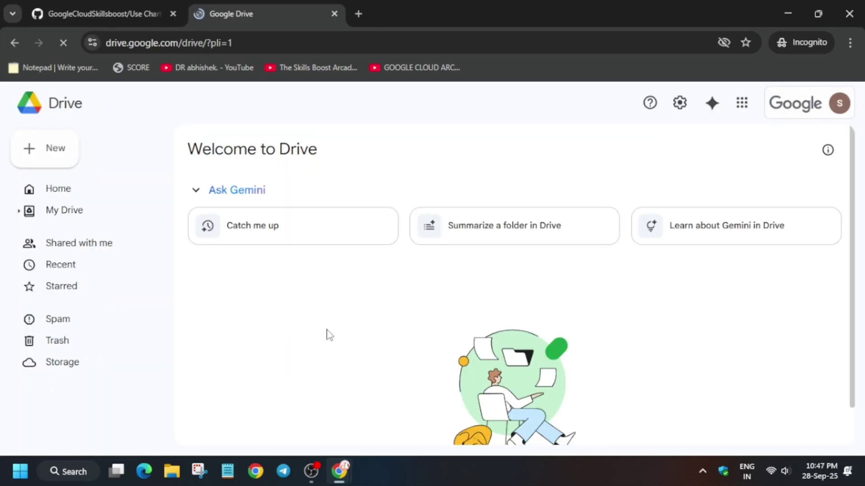
{"action": "left_click", "coordinate": [680, 104]}
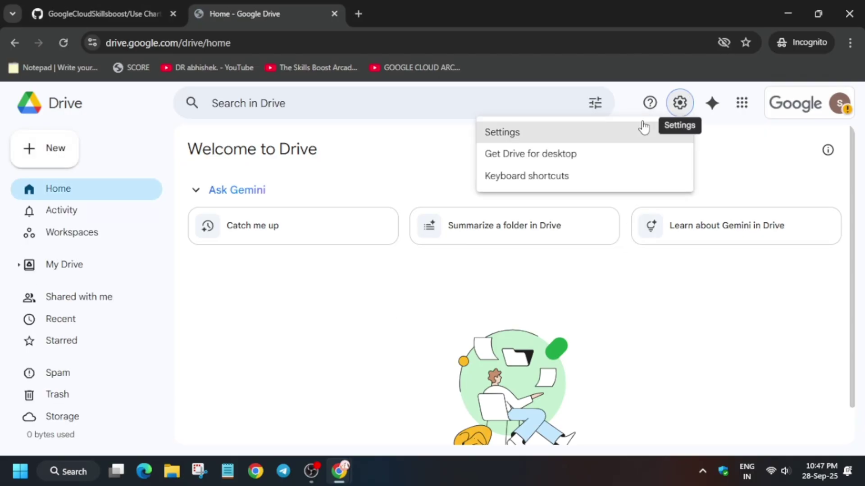
Enable 'Convert uploads to Google Docs editor format' in Drive settings and return to Drive home.
{"action": "left_click", "coordinate": [604, 140]}
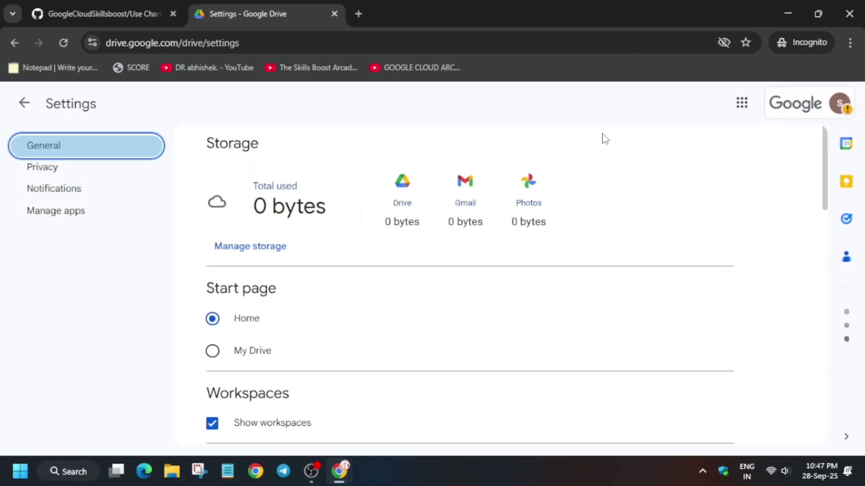
{"action": "scroll", "coordinate": [313, 302], "scroll_direction": "down", "scroll_amount": 12}
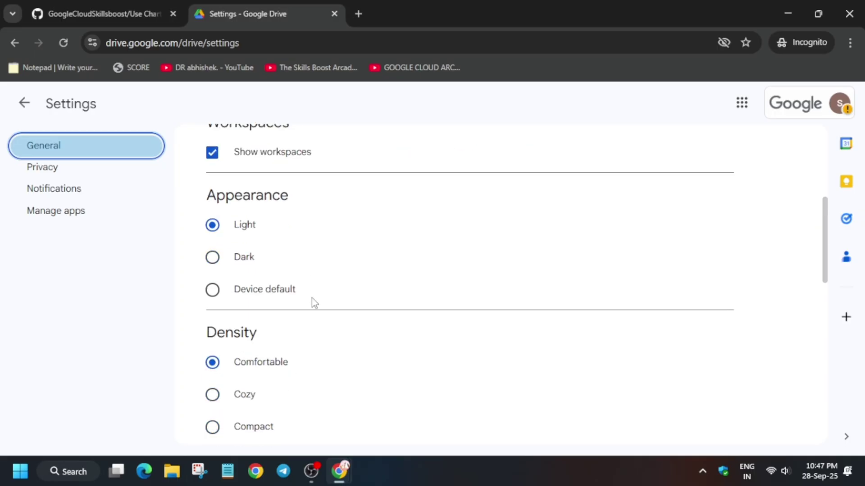
{"action": "left_click", "coordinate": [306, 268]}
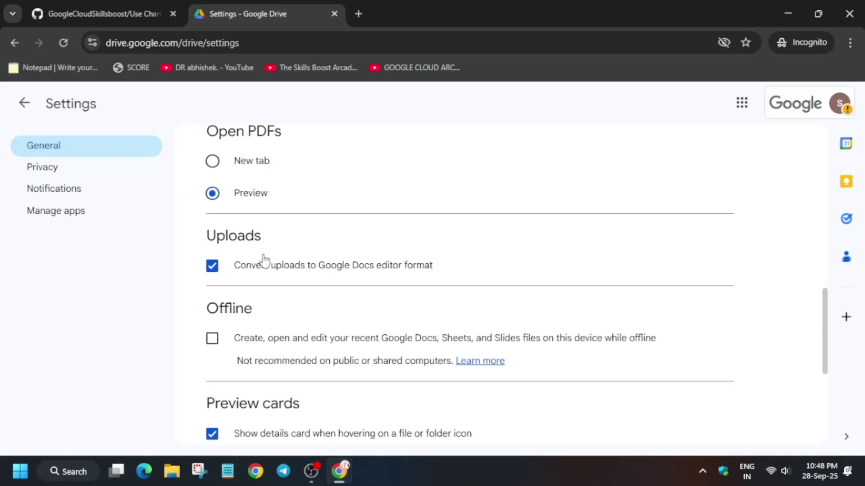
{"action": "scroll", "coordinate": [401, 274], "scroll_direction": "down", "scroll_amount": 5}
{"action": "scroll", "coordinate": [402, 266], "scroll_direction": "up", "scroll_amount": 15}
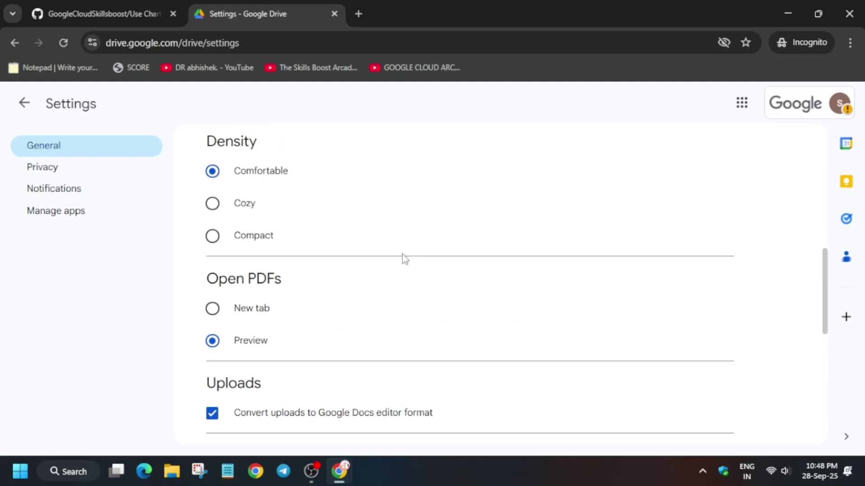
{"action": "left_click", "coordinate": [24, 103]}
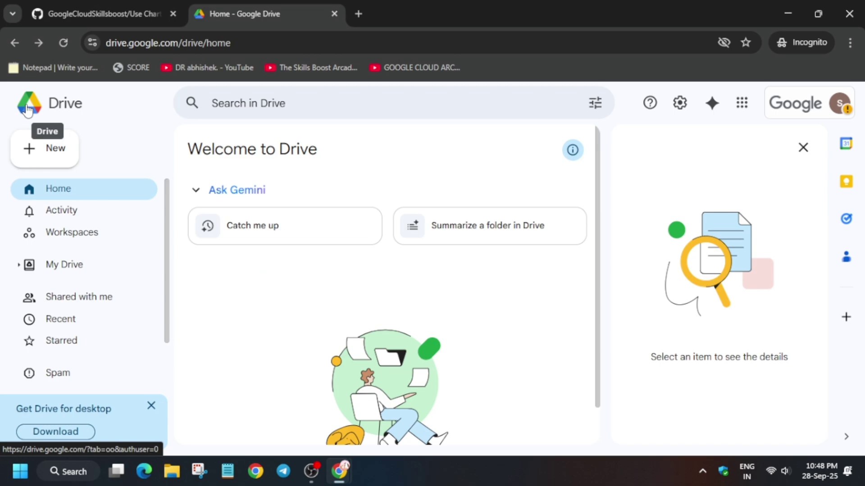
{"action": "left_click", "coordinate": [106, 1]}
Download 'On the Rise Bakery Sales and Locations.xlsx' and 'On the Rise Bakery.pptx' from GitHub to Downloads.
{"action": "mouse_move", "coordinate": [149, 107]}
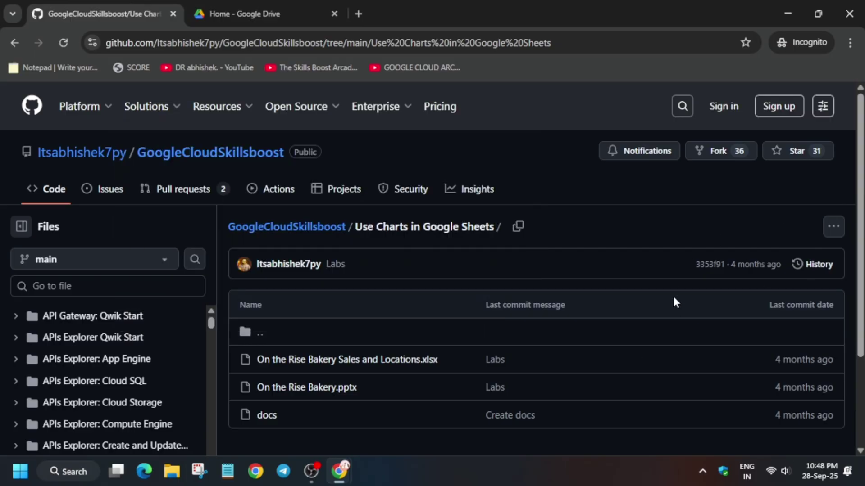
{"action": "right_click", "coordinate": [398, 362]}
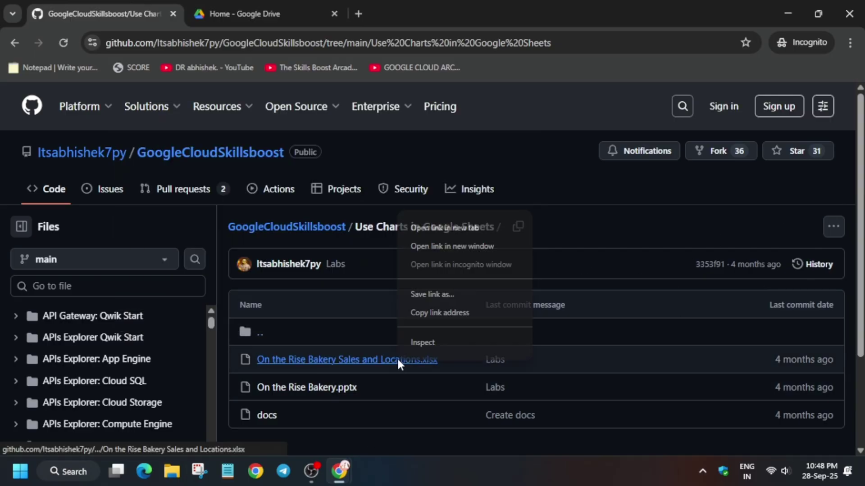
{"action": "left_click", "coordinate": [439, 228]}
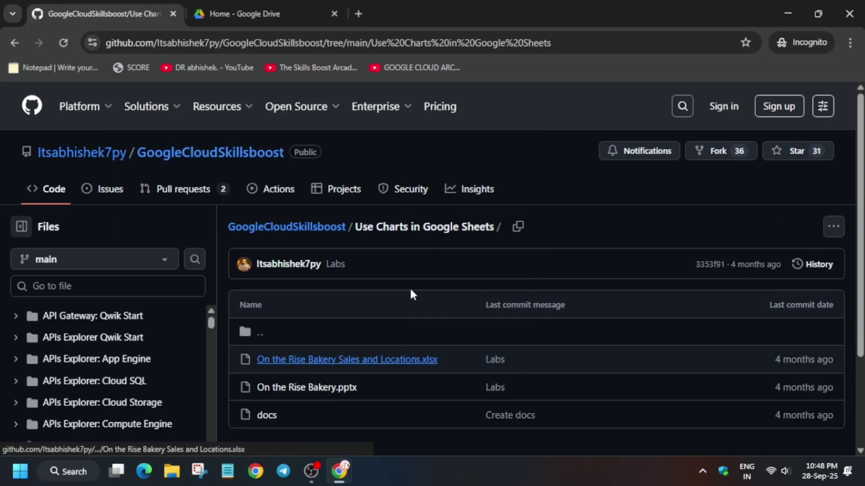
{"action": "left_click", "coordinate": [315, 388]}
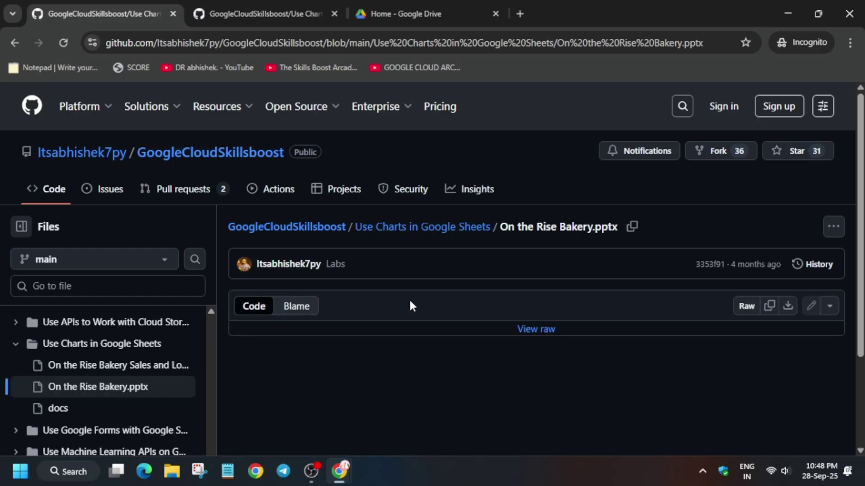
{"action": "left_click", "coordinate": [327, 9]}
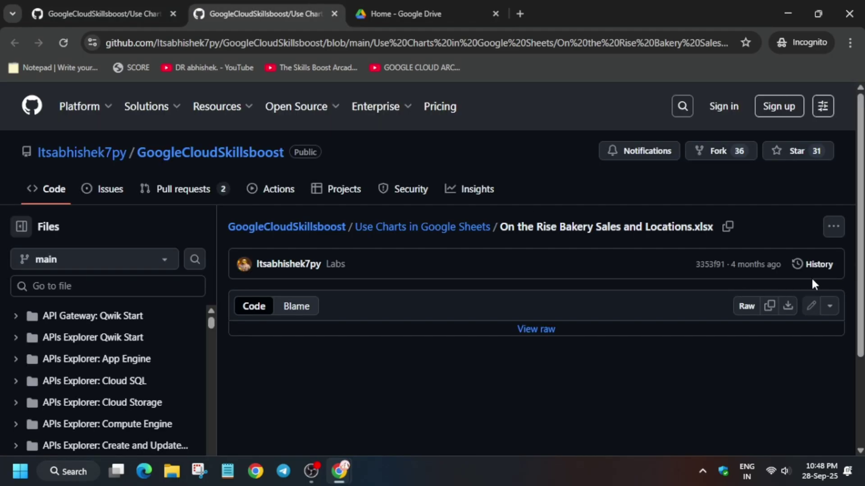
{"action": "left_click", "coordinate": [787, 306]}
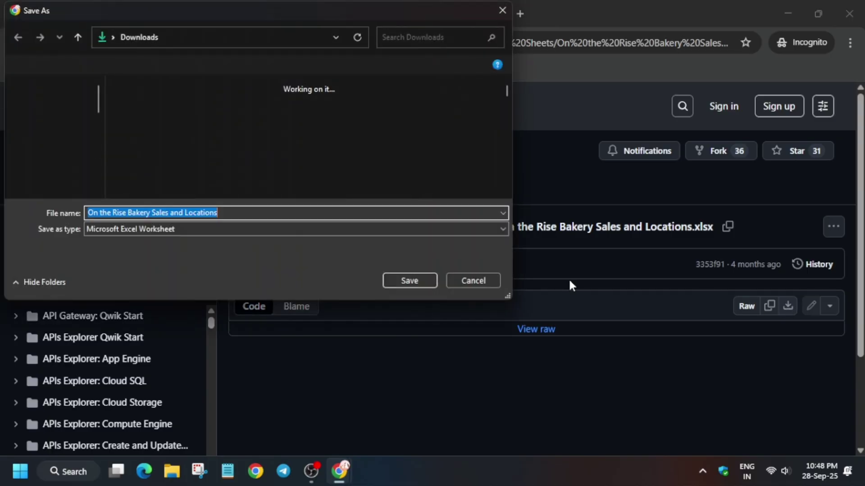
{"action": "left_click", "coordinate": [411, 282]}
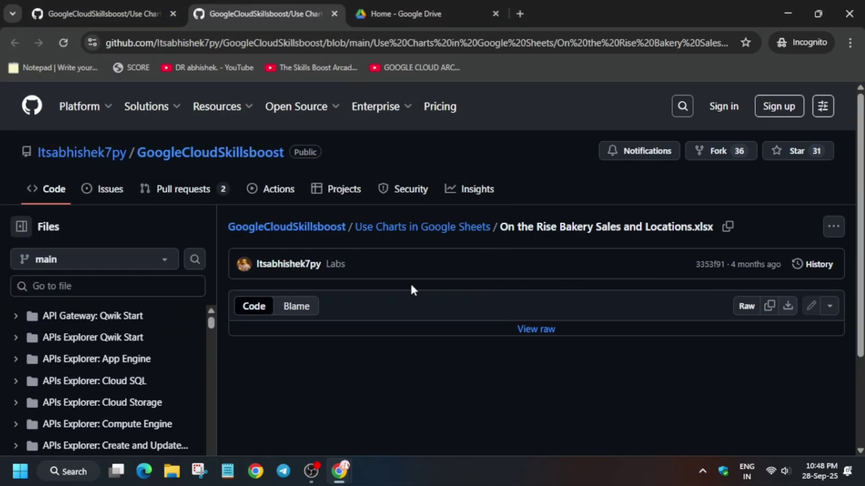
{"action": "left_click", "coordinate": [107, 11]}
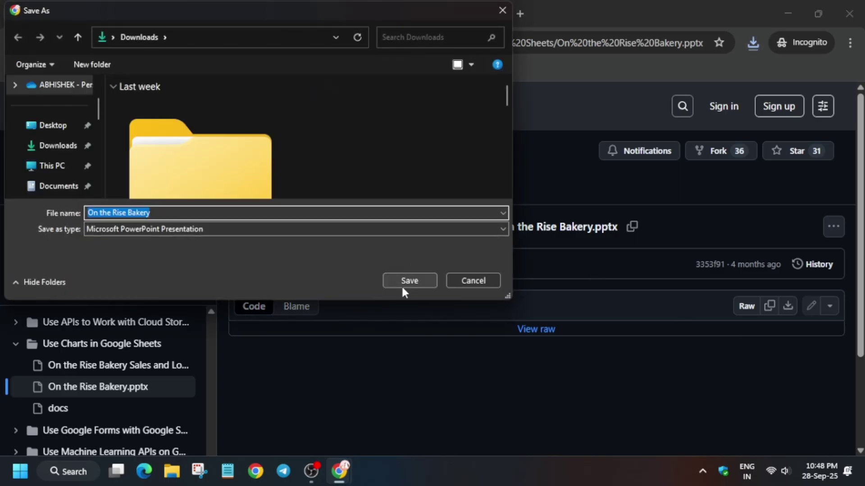
{"action": "left_click", "coordinate": [402, 286]}
{"action": "left_click", "coordinate": [458, 5]}
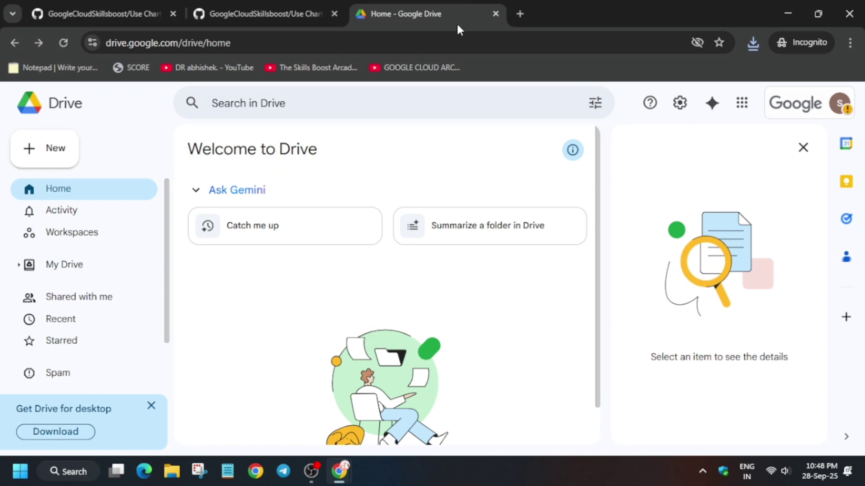
Upload the bakery presentation and spreadsheet into Drive, then open the uploaded sales spreadsheet.
{"action": "left_click", "coordinate": [753, 45]}
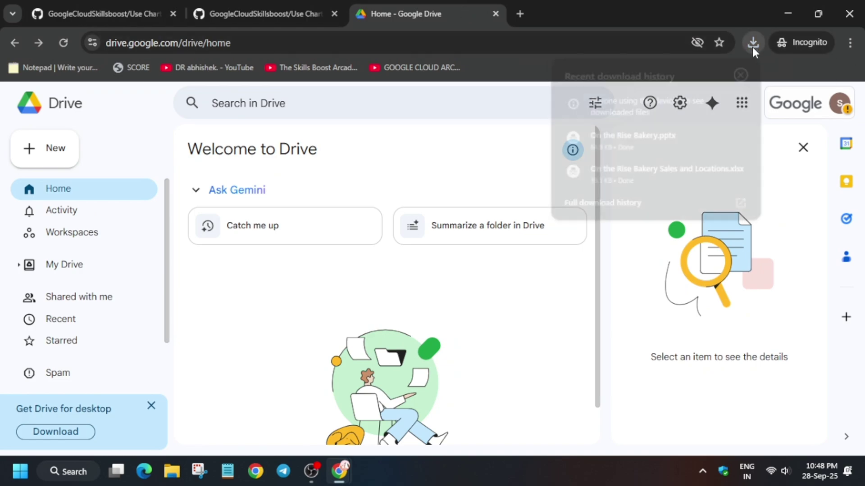
{"action": "left_click_drag", "start_coordinate": [645, 137], "coordinate": [440, 321]}
{"action": "left_click_drag", "start_coordinate": [655, 172], "coordinate": [295, 403]}
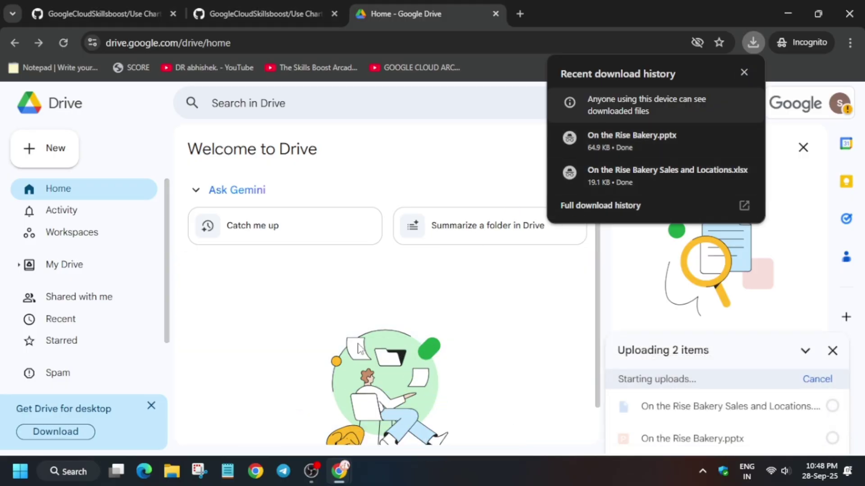
{"action": "scroll", "coordinate": [423, 284], "scroll_direction": "down", "scroll_amount": 1}
{"action": "left_click", "coordinate": [744, 72]}
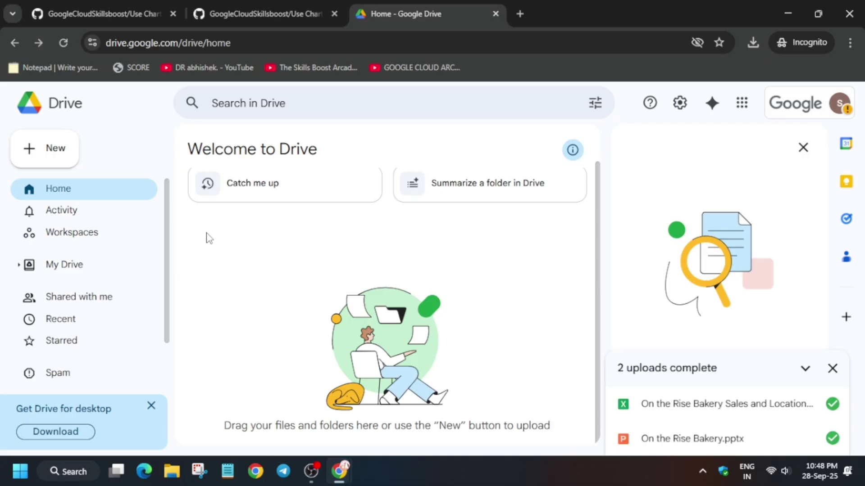
{"action": "left_click", "coordinate": [657, 404]}
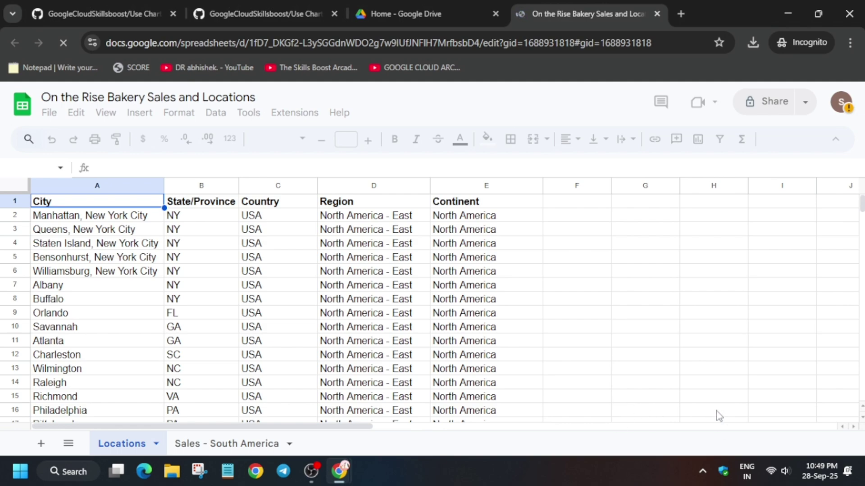
Check that both bakery files are in My Drive, then dismiss the security and Gemini notices in Sheets.
{"action": "left_click", "coordinate": [405, 14]}
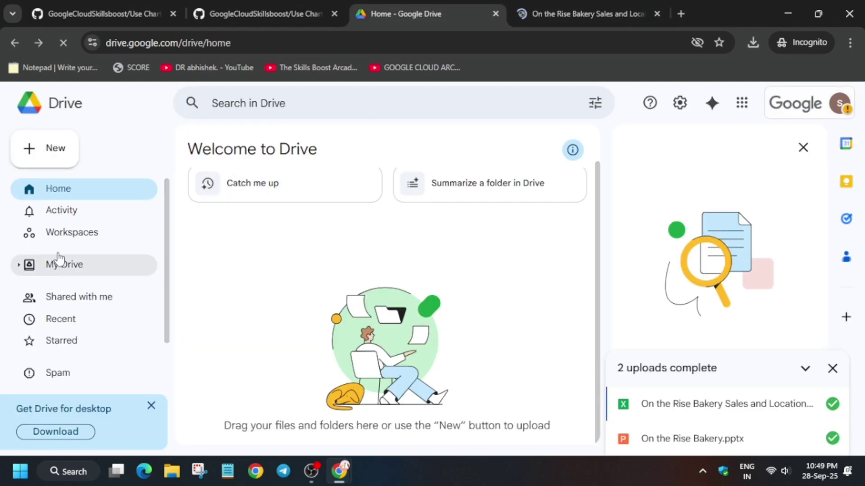
{"action": "left_click", "coordinate": [70, 270]}
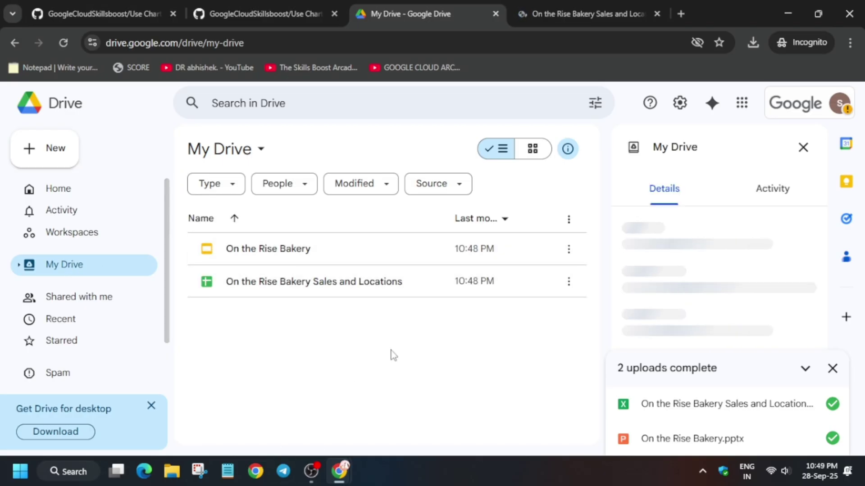
{"action": "key", "text": "ctrl+Tab"}
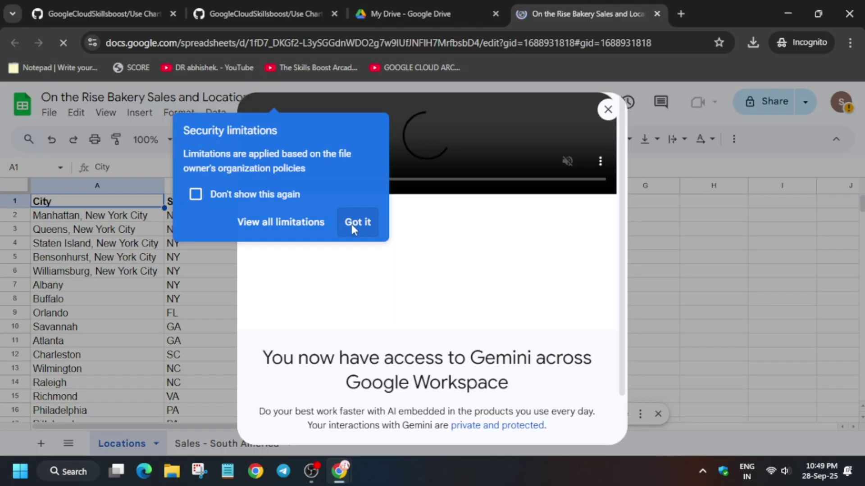
{"action": "left_click", "coordinate": [352, 224]}
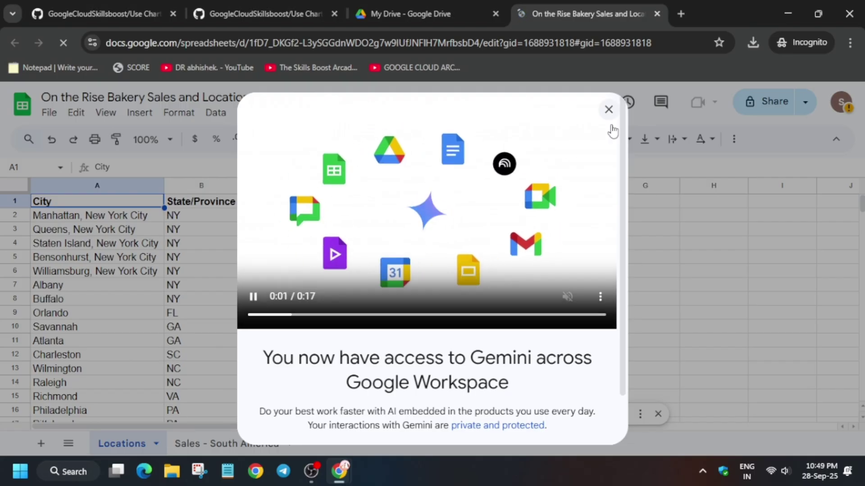
{"action": "left_click", "coordinate": [609, 110]}
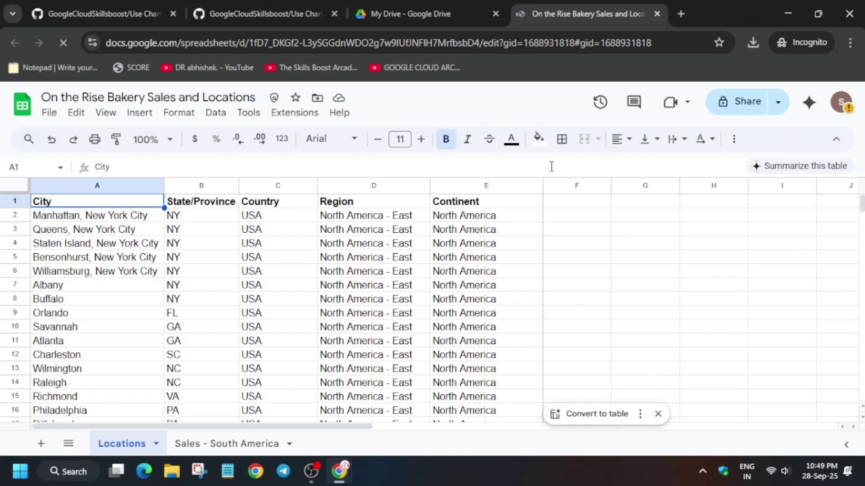
{"action": "key", "text": "alt+Tab"}
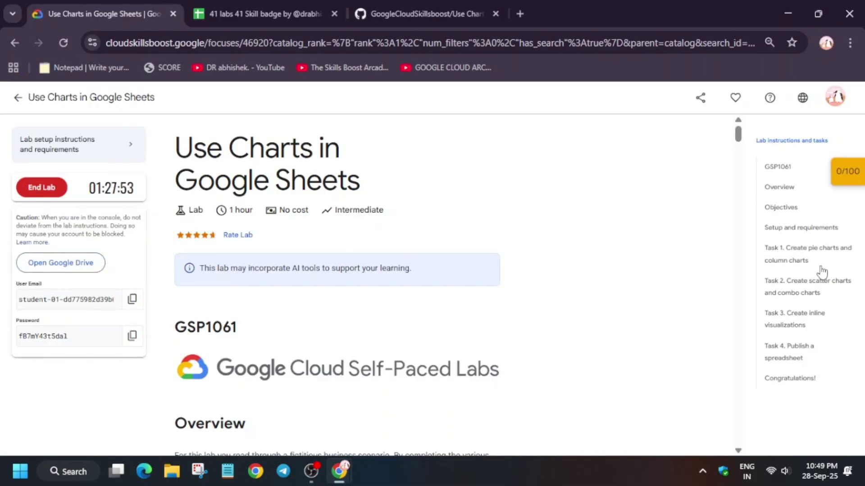
Read Task 1's 'Create a pie chart' steps, then select column E on the Locations sheet.
{"action": "left_click", "coordinate": [788, 257]}
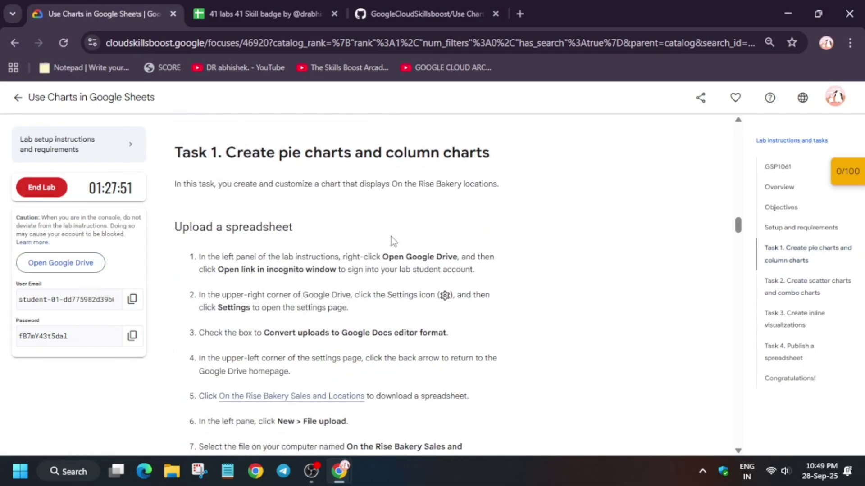
{"action": "scroll", "coordinate": [444, 329], "scroll_direction": "down", "scroll_amount": 1}
{"action": "scroll", "coordinate": [445, 315], "scroll_direction": "down", "scroll_amount": 8}
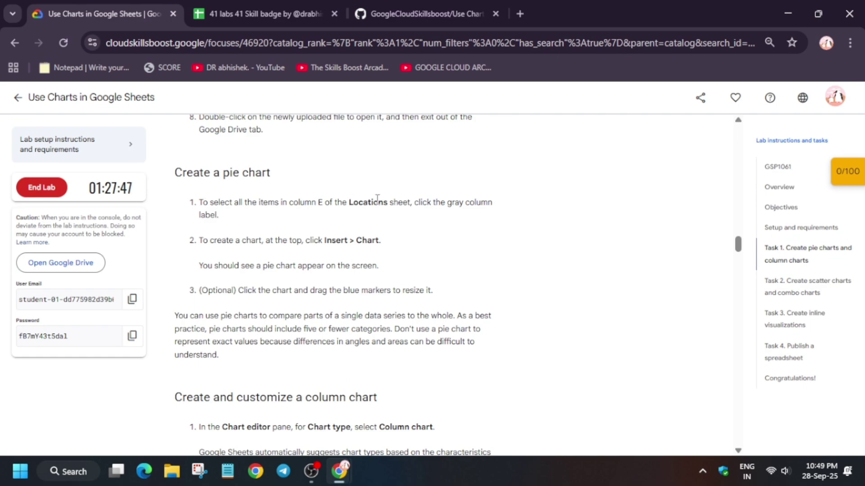
{"action": "key", "text": "alt+Tab"}
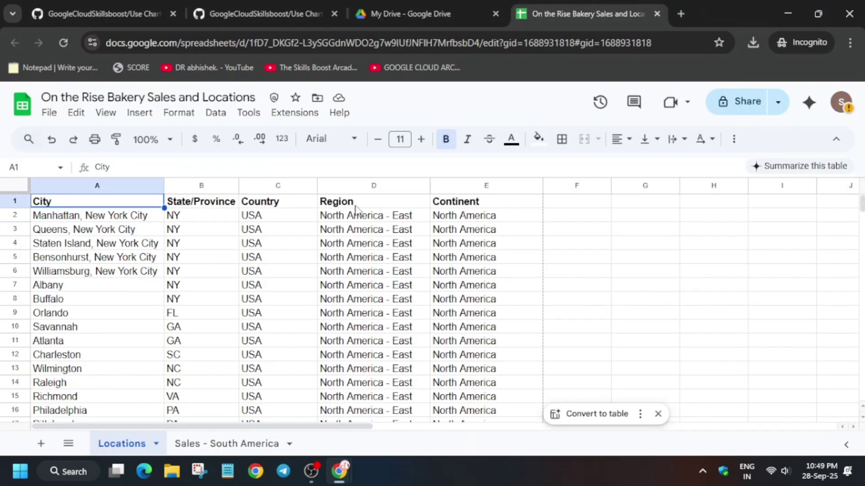
{"action": "left_click", "coordinate": [452, 185]}
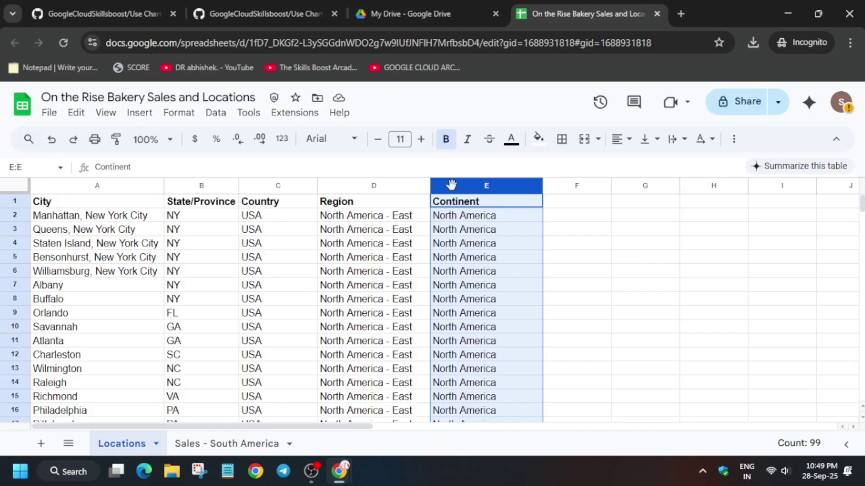
Insert a 'Count of Continent' chart from column E as a combo chart, then open Sales - South America.
{"action": "left_click", "coordinate": [139, 113]}
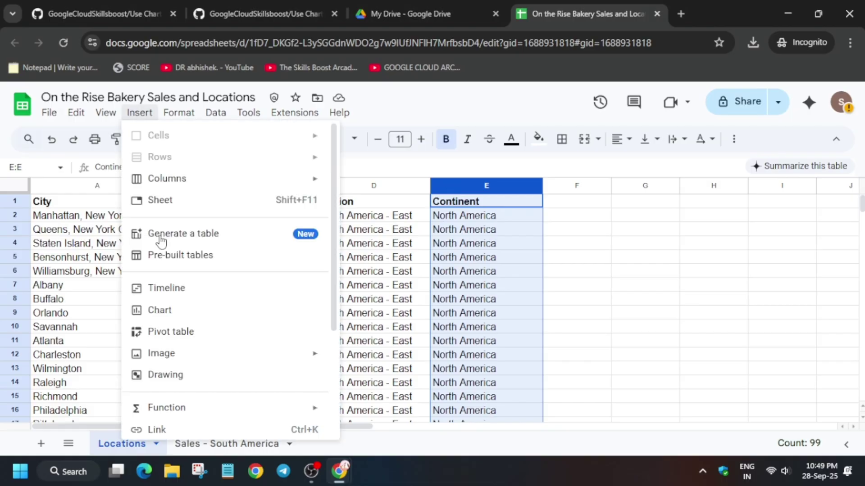
{"action": "left_click", "coordinate": [171, 313]}
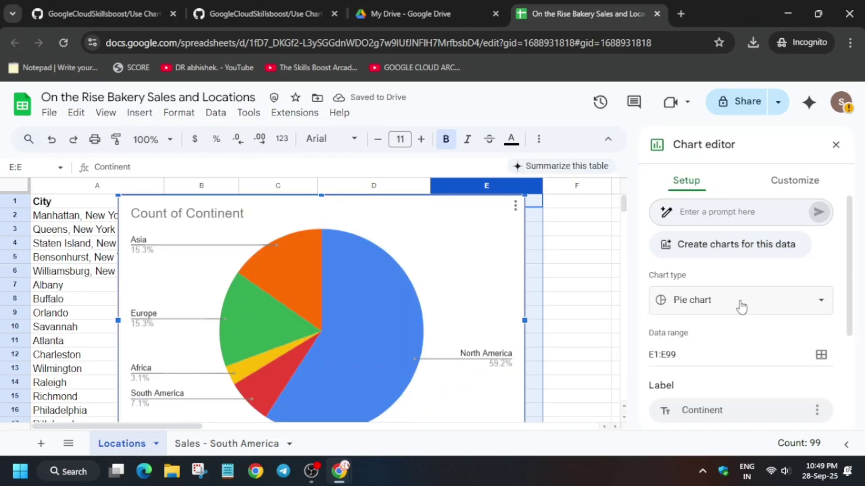
{"action": "left_click", "coordinate": [742, 306]}
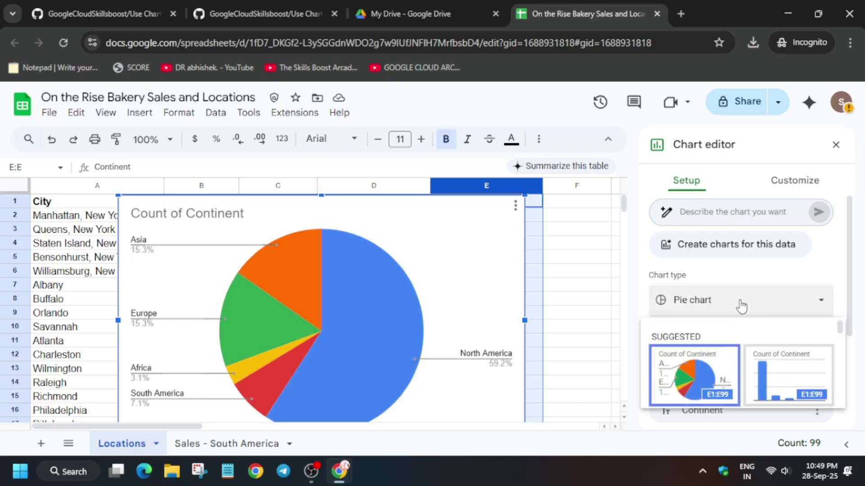
{"action": "scroll", "coordinate": [795, 351], "scroll_direction": "down", "scroll_amount": 3}
{"action": "scroll", "coordinate": [795, 351], "scroll_direction": "down", "scroll_amount": 1}
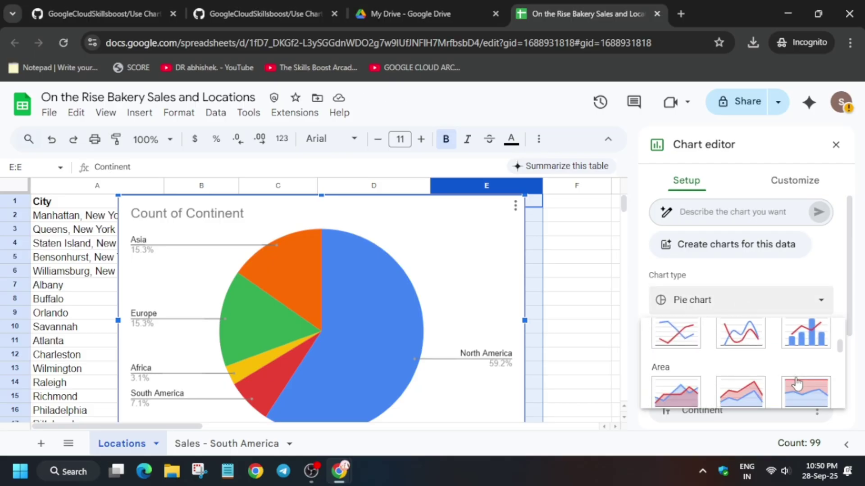
{"action": "left_click", "coordinate": [805, 336]}
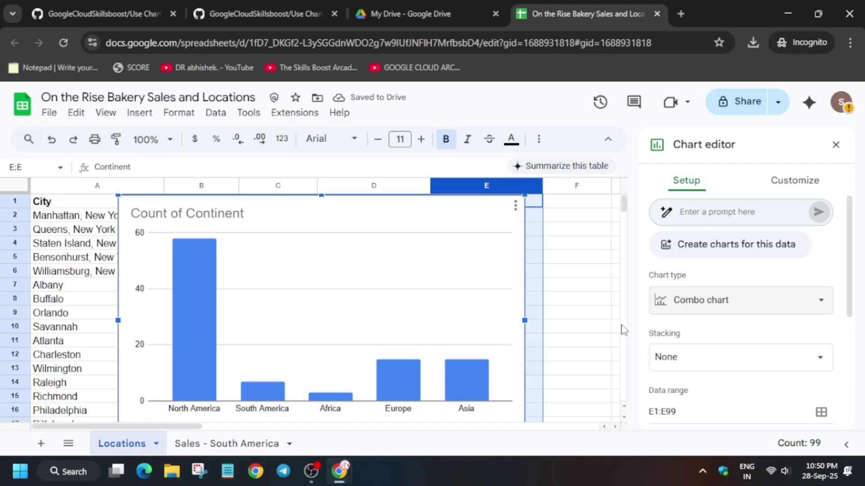
{"action": "scroll", "coordinate": [623, 329], "scroll_direction": "down", "scroll_amount": 5}
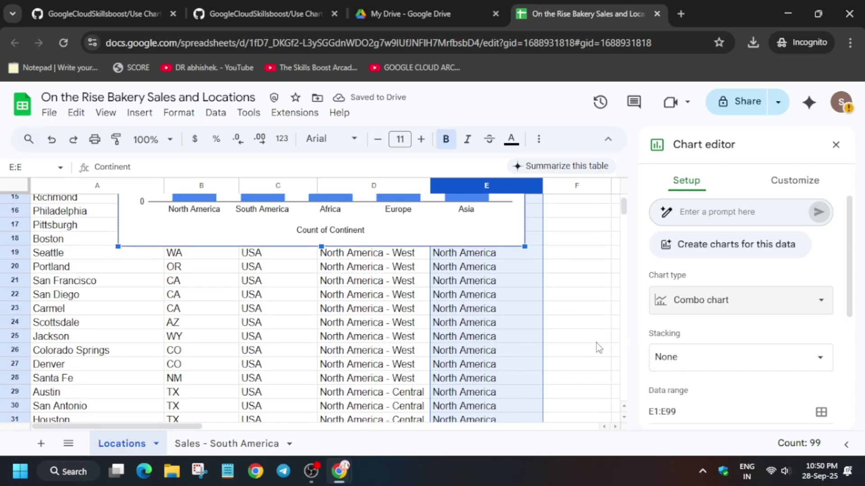
{"action": "left_click", "coordinate": [582, 340]}
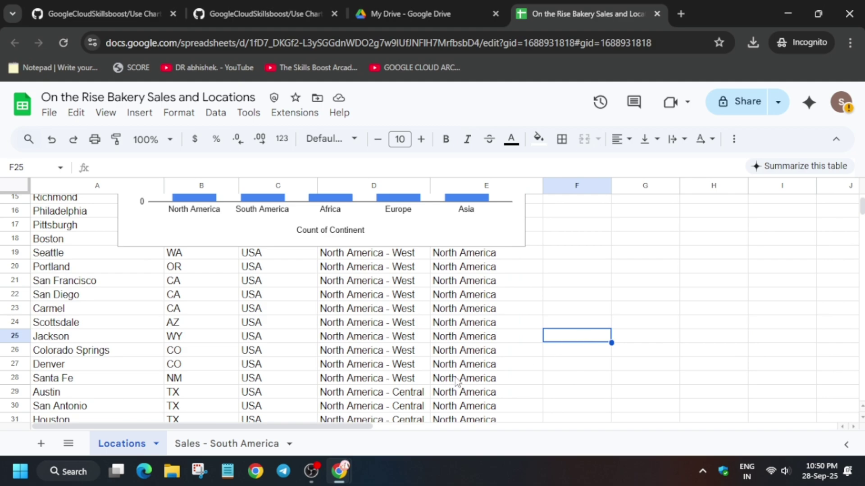
{"action": "left_click", "coordinate": [257, 444]}
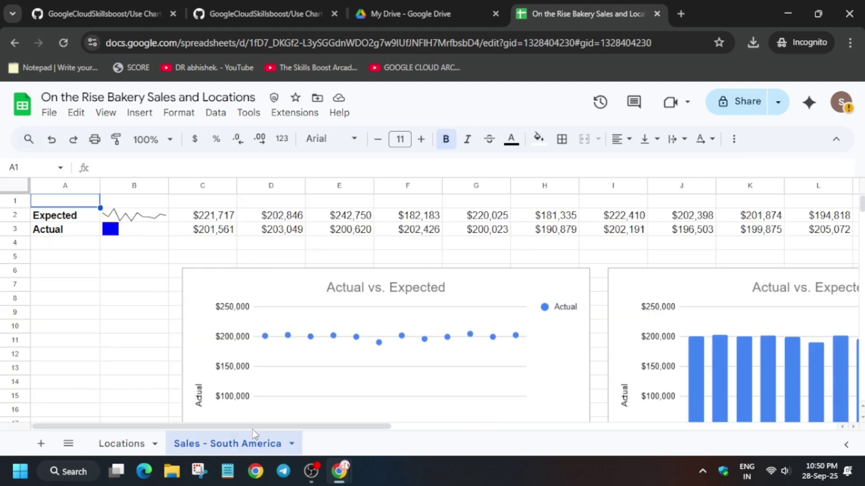
Select A1:M3 through the Name box, retrying after an invalid-range error.
{"action": "left_click", "coordinate": [24, 168]}
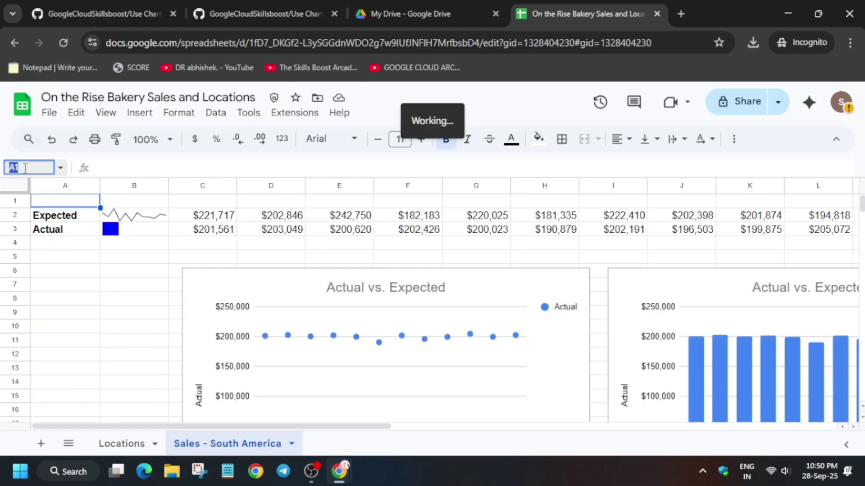
{"action": "type", "text": "A1"}
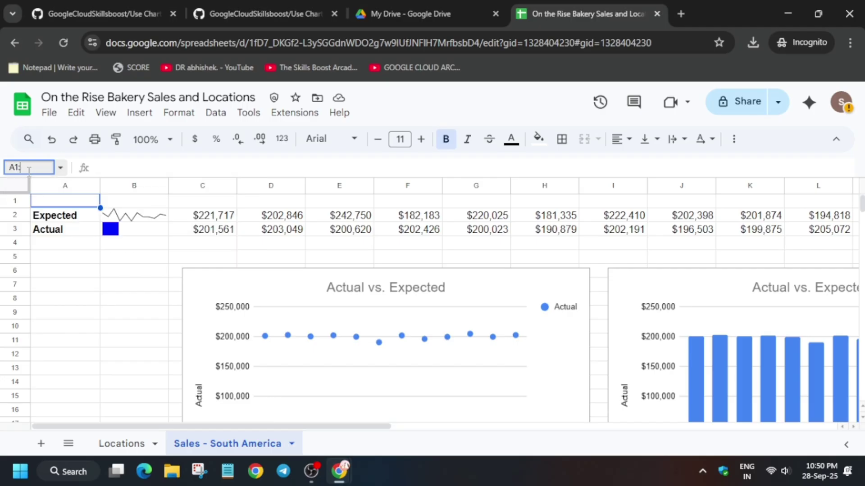
{"action": "key", "text": "Return"}
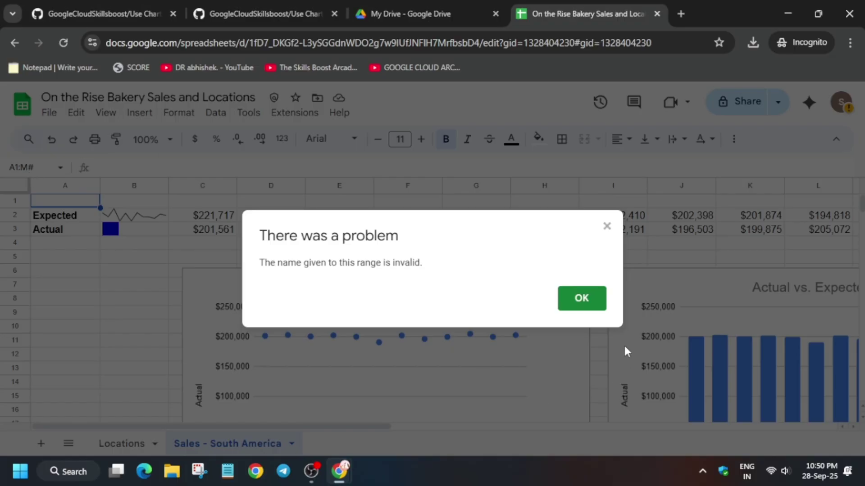
{"action": "left_click", "coordinate": [595, 304]}
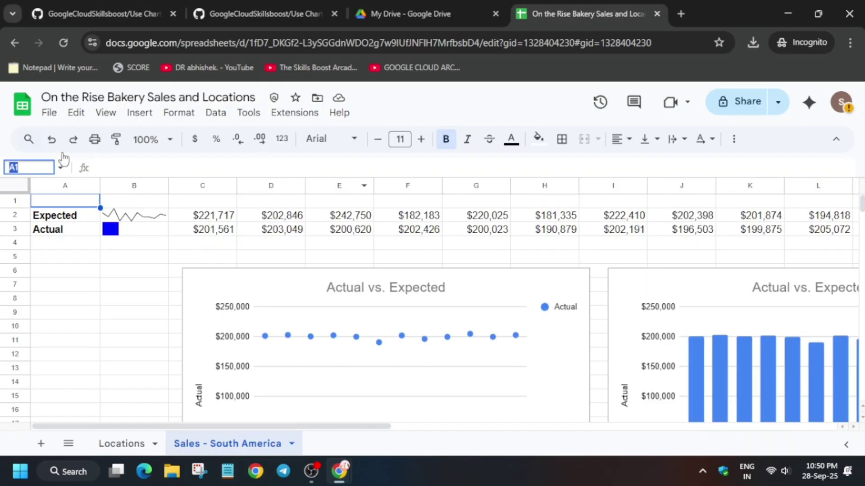
{"action": "left_click", "coordinate": [25, 168]}
{"action": "type", "text": "A1"}
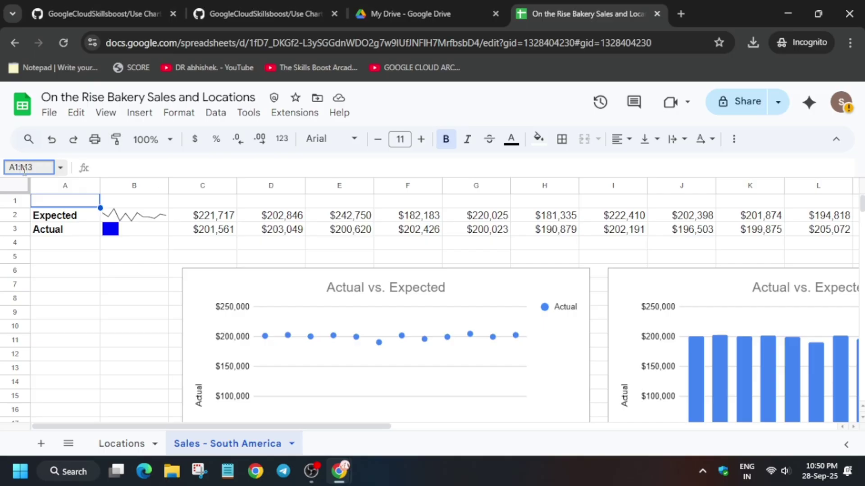
{"action": "key", "text": "Return"}
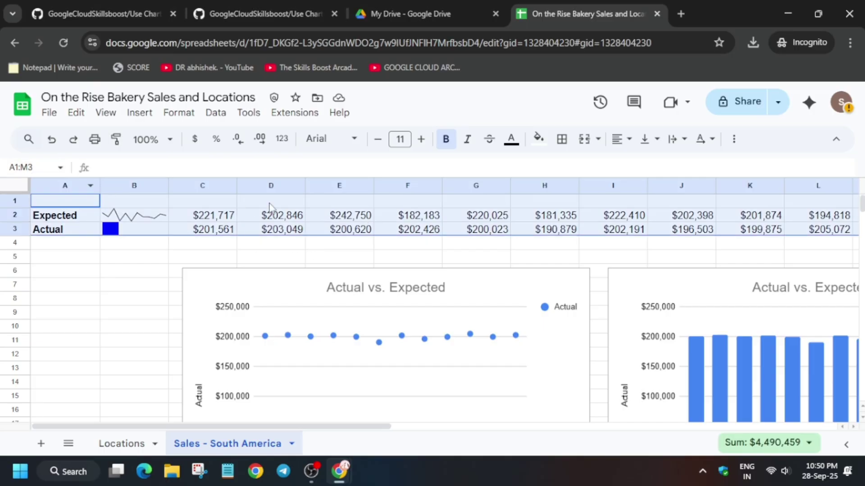
{"action": "left_click", "coordinate": [139, 113]}
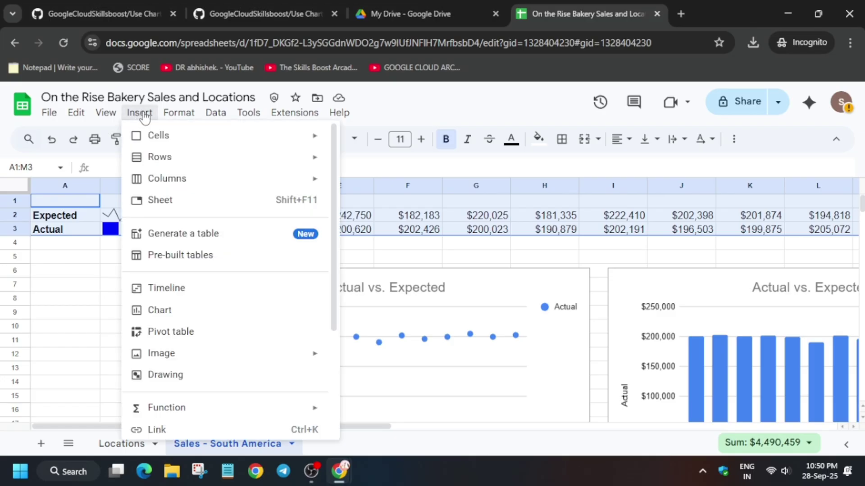
Insert a chart of the Expected/Actual data and change its type from scatter to column chart.
{"action": "mouse_move", "coordinate": [175, 114]}
{"action": "left_click", "coordinate": [140, 114]}
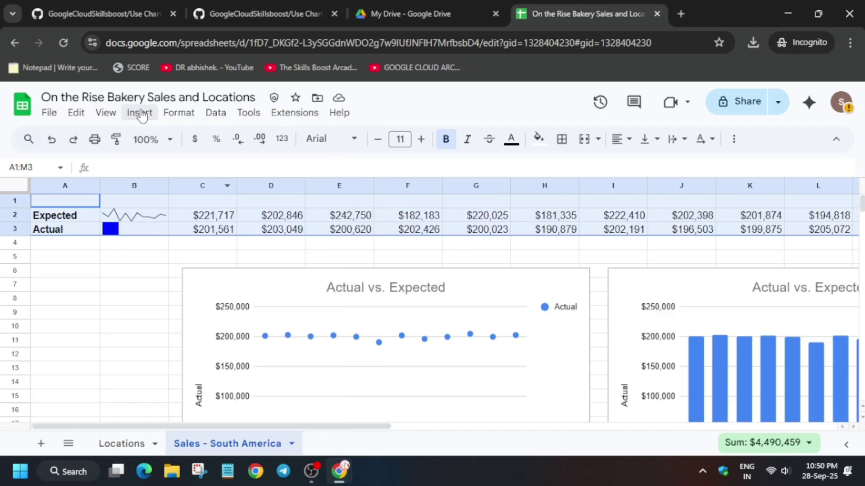
{"action": "left_click", "coordinate": [141, 114]}
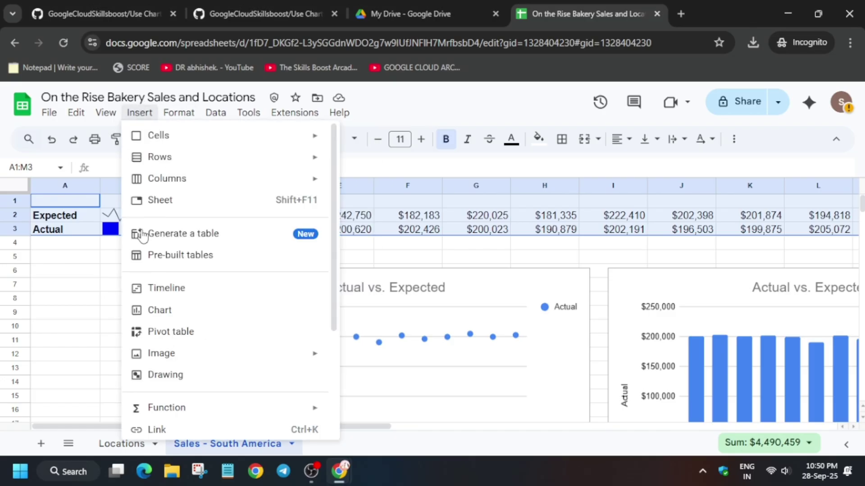
{"action": "left_click", "coordinate": [215, 317]}
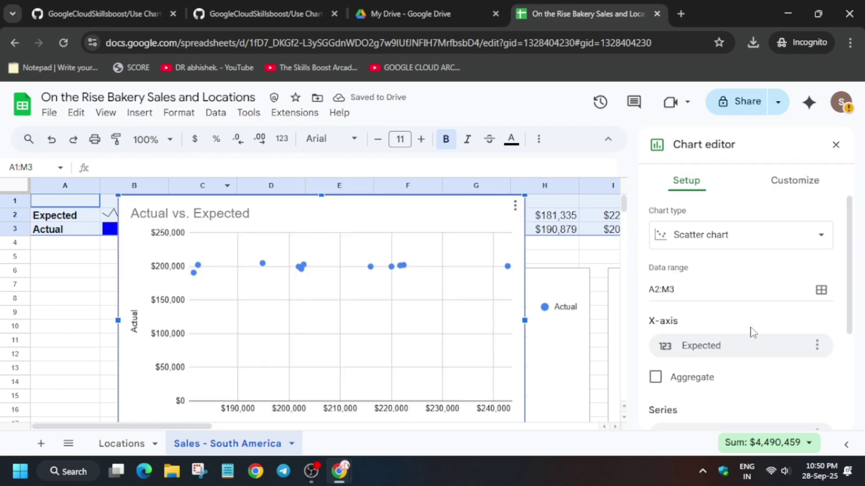
{"action": "left_click", "coordinate": [772, 241]}
{"action": "scroll", "coordinate": [709, 339], "scroll_direction": "down", "scroll_amount": 5}
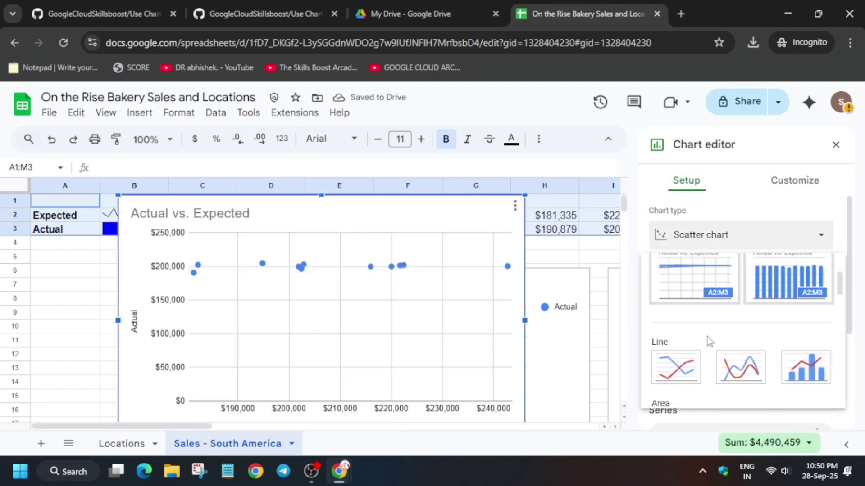
{"action": "scroll", "coordinate": [718, 339], "scroll_direction": "up", "scroll_amount": 2}
{"action": "scroll", "coordinate": [718, 339], "scroll_direction": "down", "scroll_amount": 4}
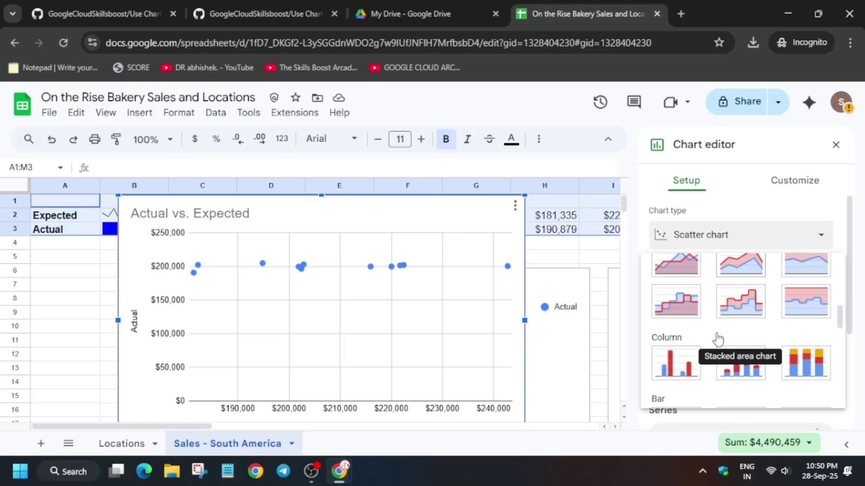
{"action": "left_click", "coordinate": [685, 295]}
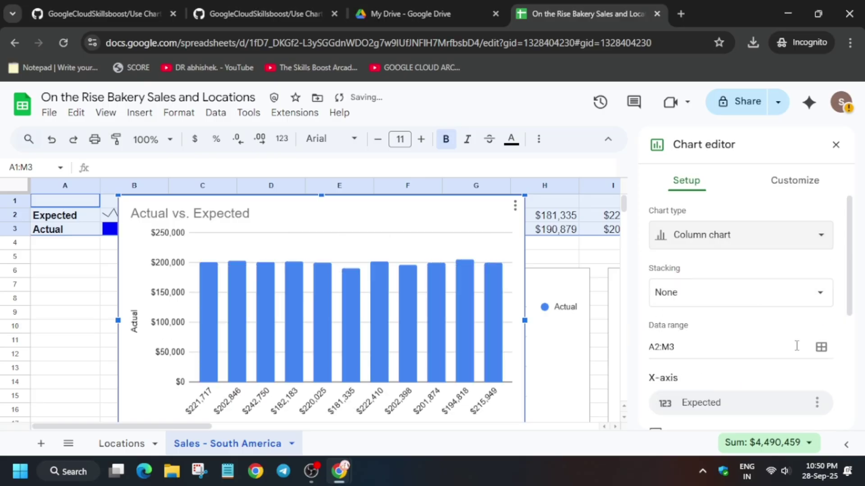
{"action": "scroll", "coordinate": [826, 383], "scroll_direction": "down", "scroll_amount": 3}
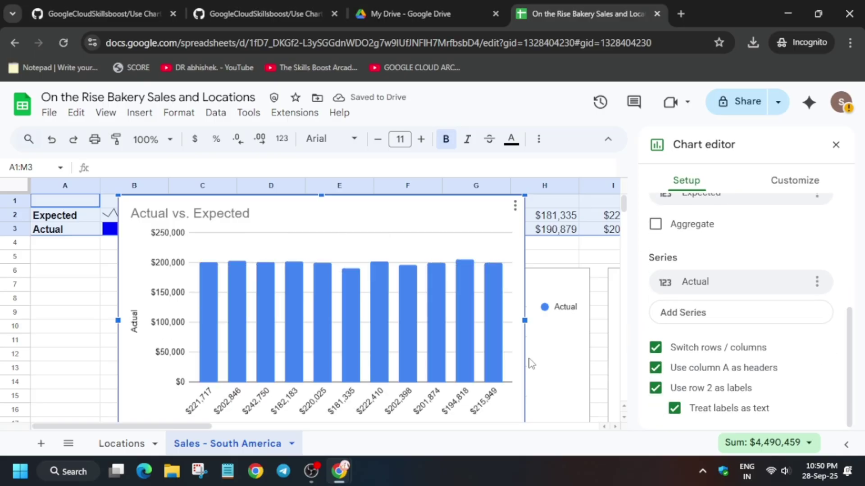
Select the earlier Actual vs. Expected scatter chart, then open the On the Rise Bakery presentation from My Drive.
{"action": "left_click", "coordinate": [587, 358]}
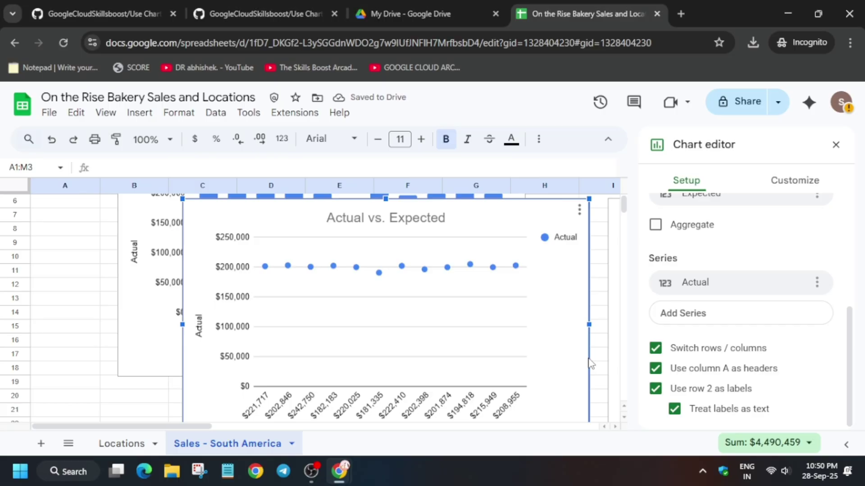
{"action": "left_click", "coordinate": [505, 288]}
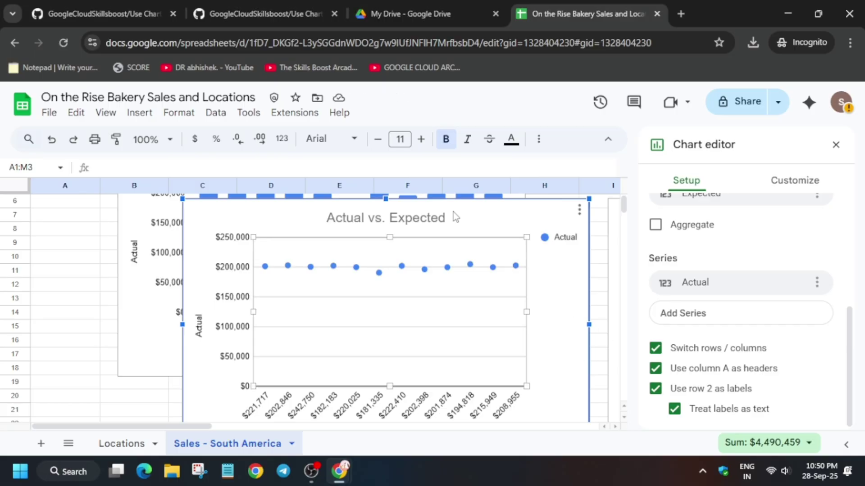
{"action": "left_click", "coordinate": [440, 2]}
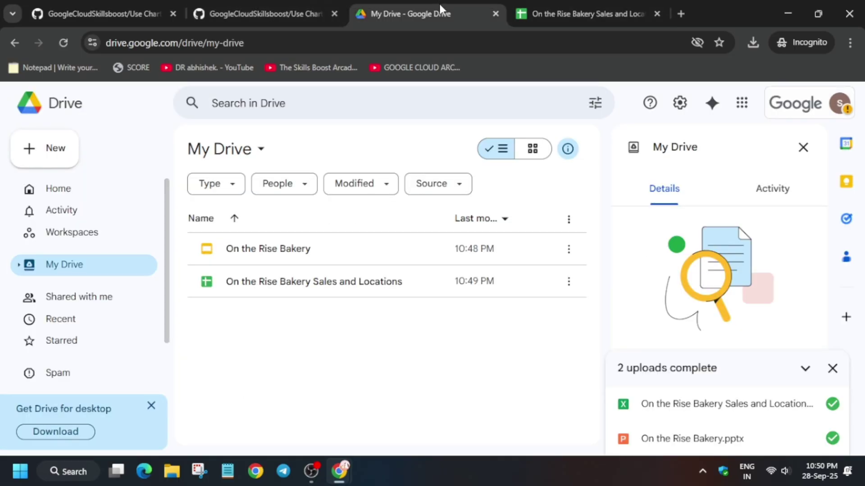
{"action": "left_click", "coordinate": [284, 255]}
{"action": "double_click", "coordinate": [285, 254]}
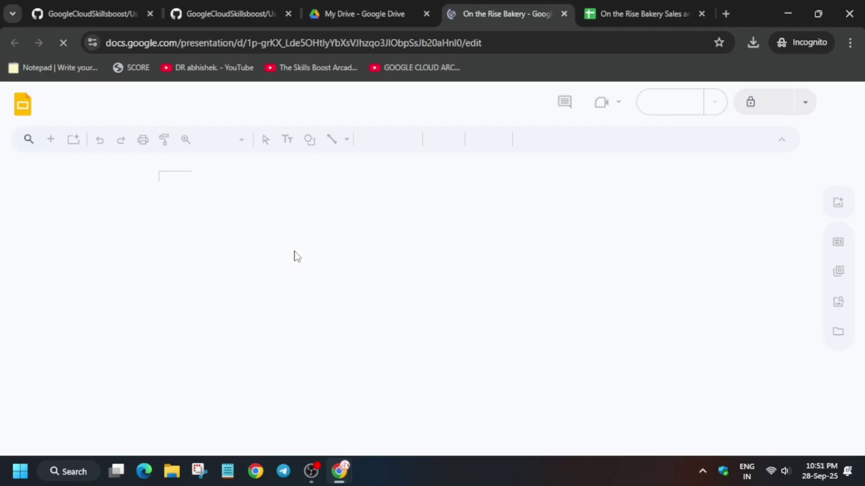
{"action": "key", "text": "alt+Tab"}
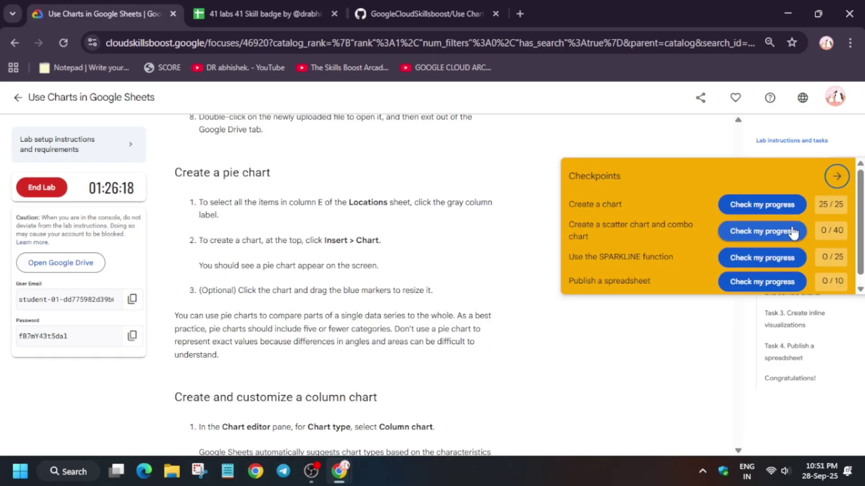
Check progress on the scatter/combo chart checkpoint, then end the lab and confirm.
{"action": "left_click", "coordinate": [793, 232]}
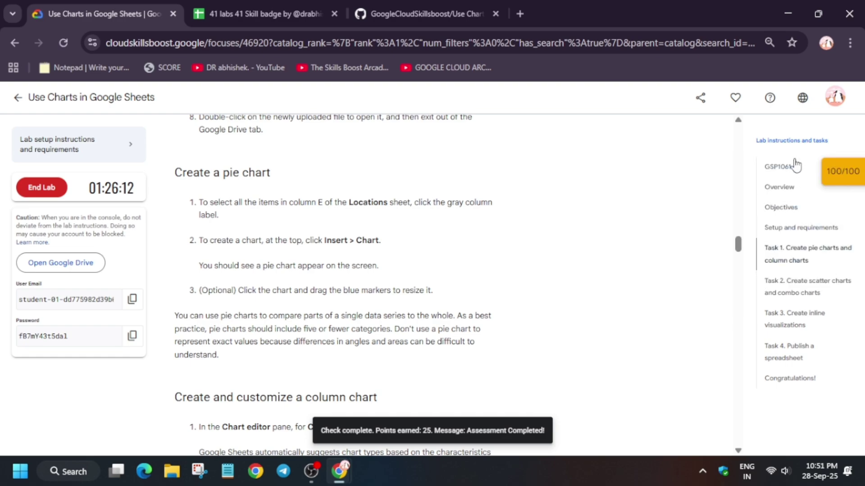
{"action": "left_click", "coordinate": [794, 165]}
{"action": "left_click", "coordinate": [43, 187]}
{"action": "left_click", "coordinate": [533, 307]}
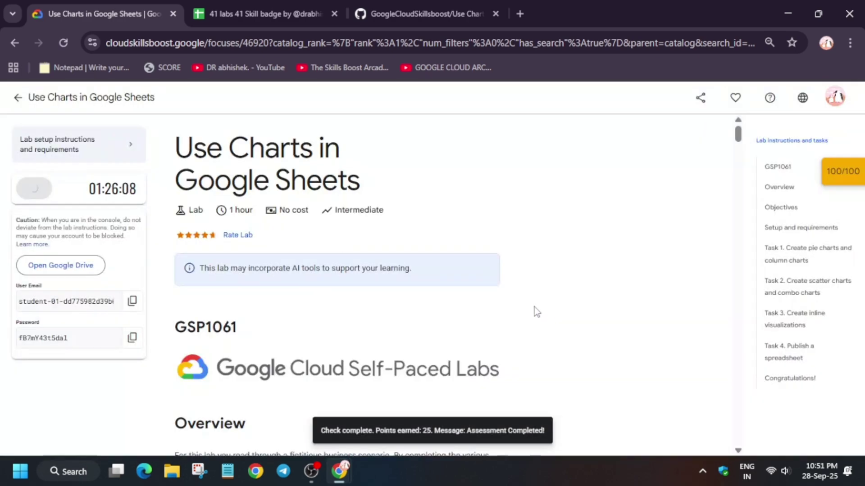